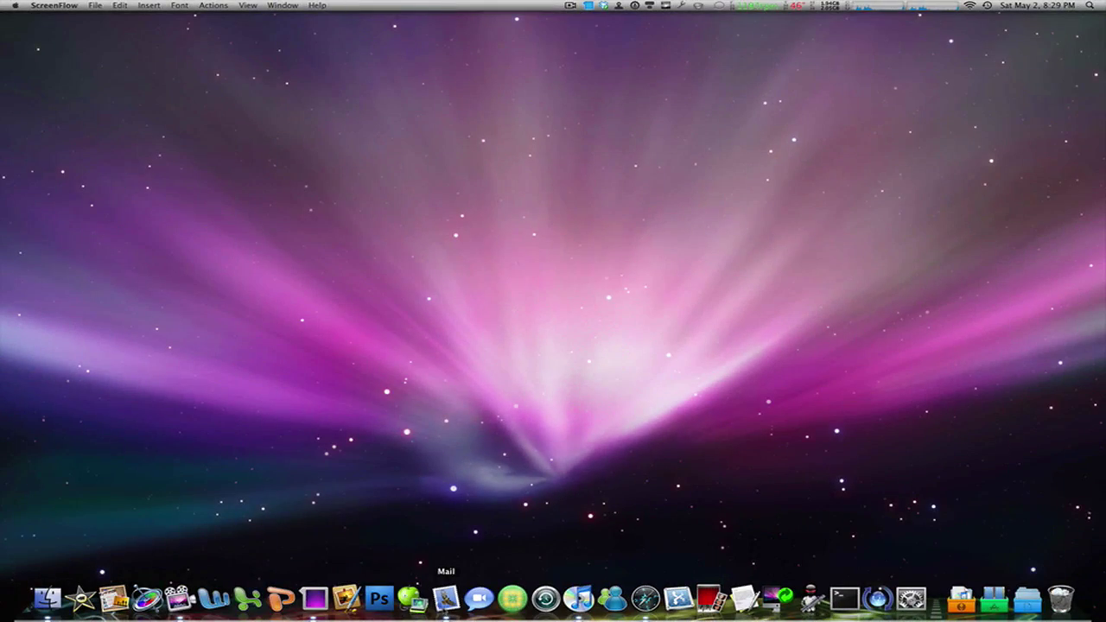
# Launch Mail and show the Accounts preferences listing the existing Hotmail POP account.
pyautogui.click(445, 599)
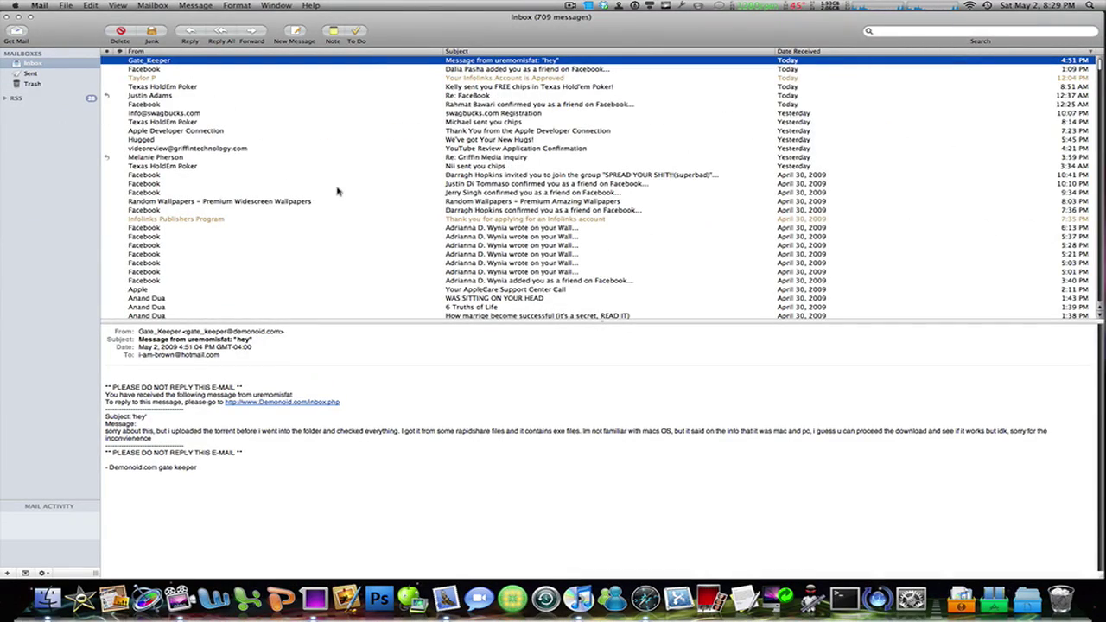
pyautogui.scroll(-15, 320, 169)
pyautogui.scroll(15, 320, 169)
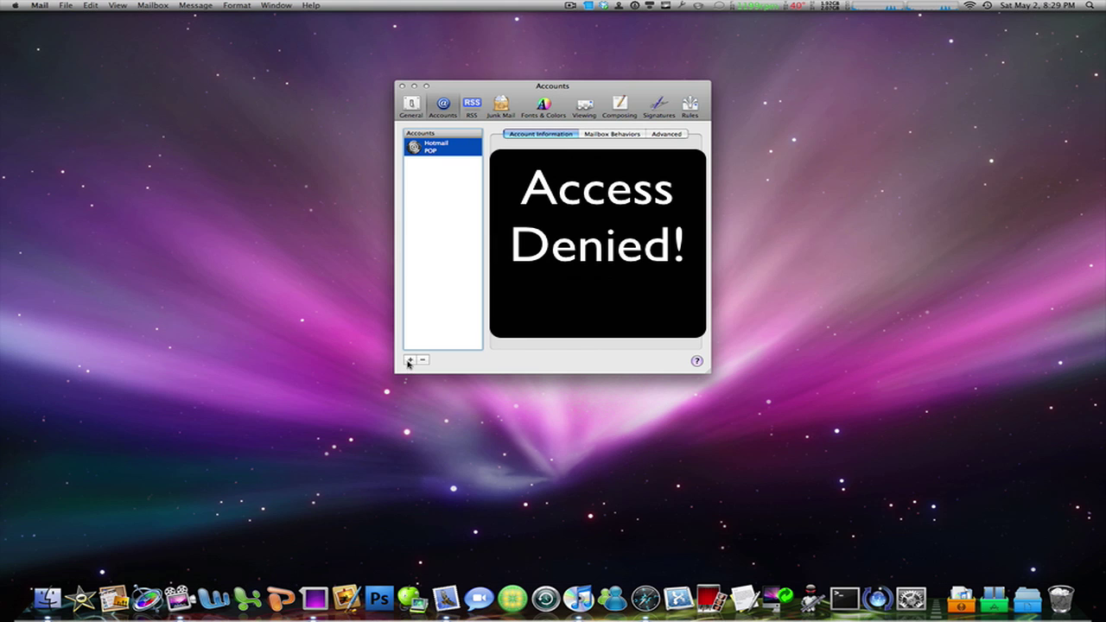
# Add a new account, entering the live.com e-mail address and the account password.
pyautogui.click(410, 361)
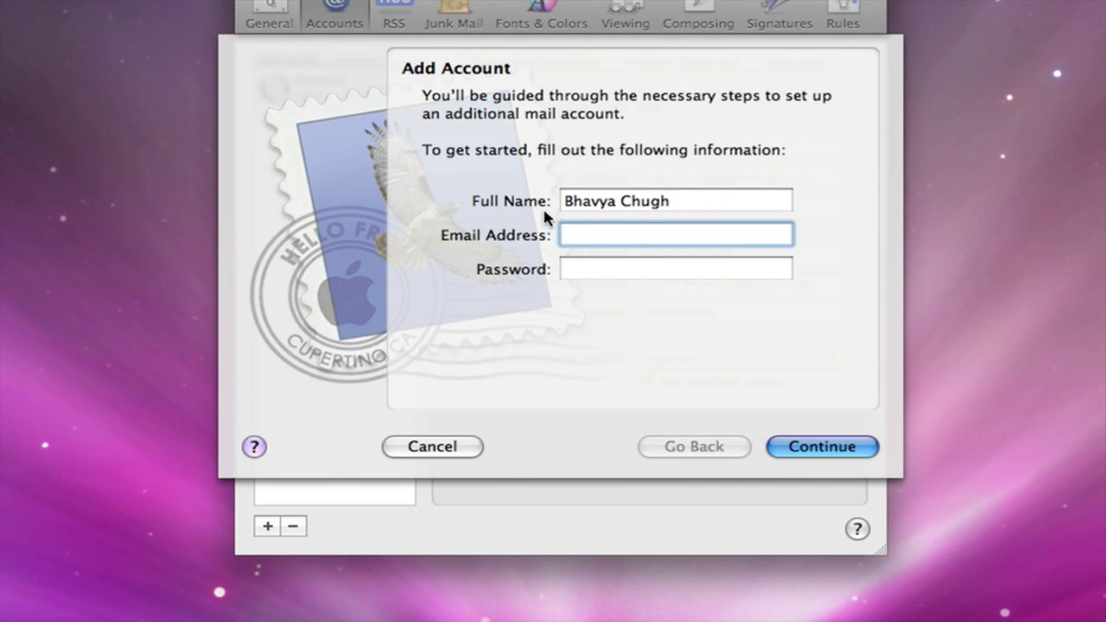
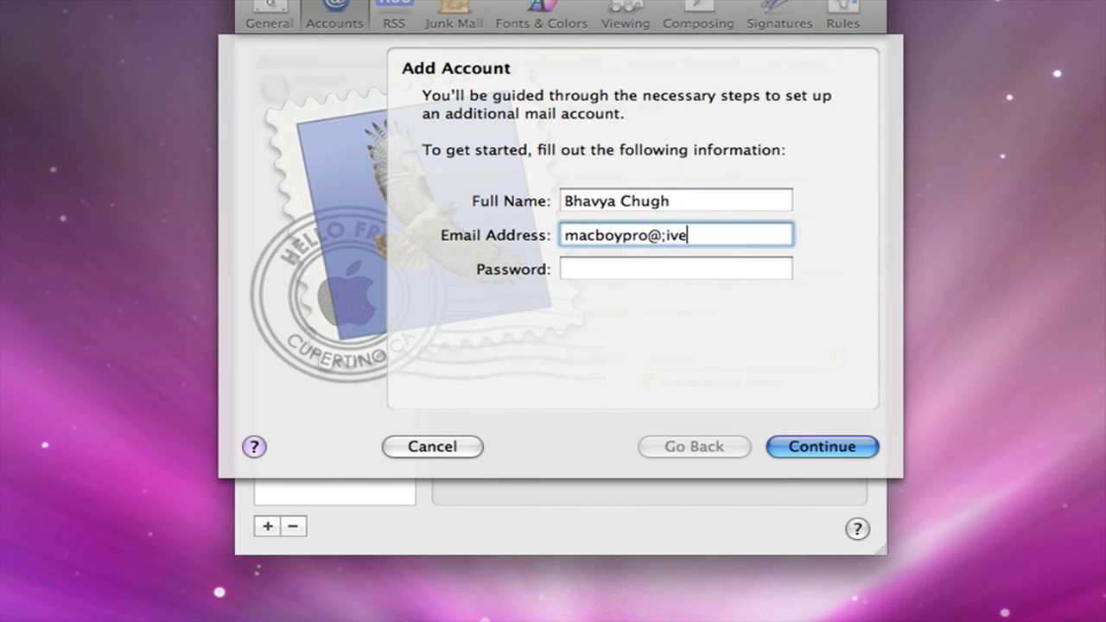
pyautogui.press('Tab')
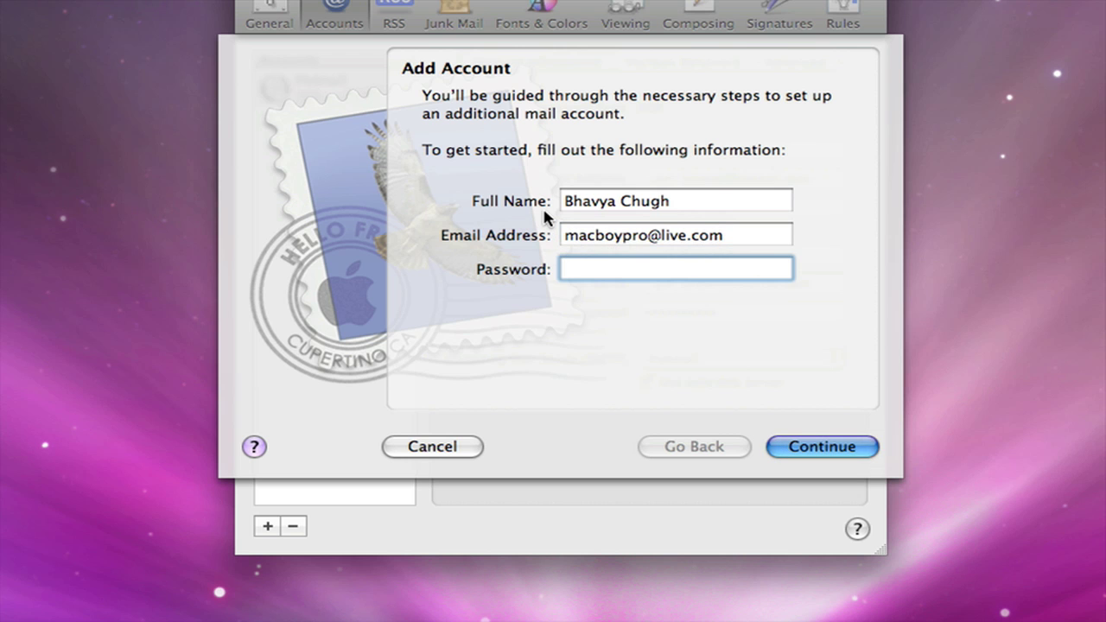
pyautogui.write('••••••••')
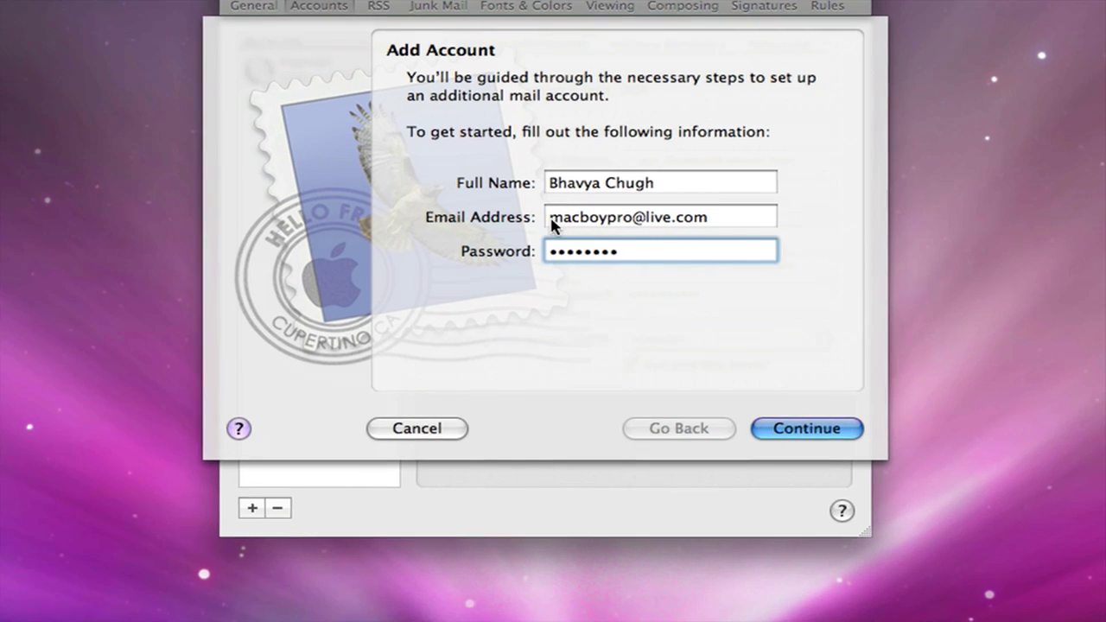
# Make the incoming server POP, description 'Live', pop3.live.com, with the full live.com address as user name.
pyautogui.click(760, 429)
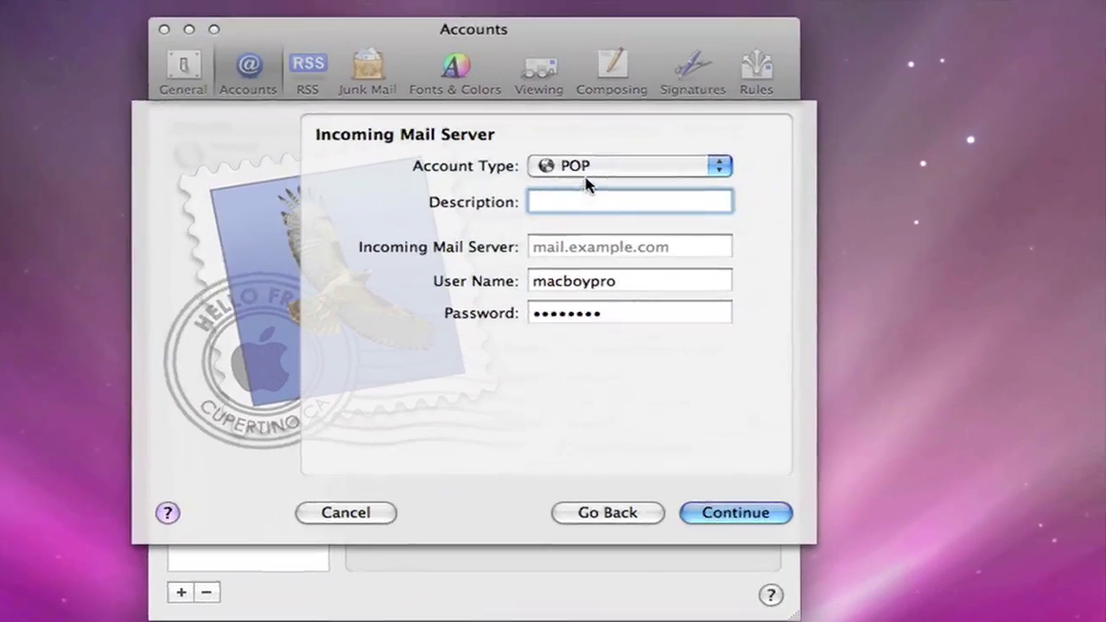
pyautogui.click(577, 166)
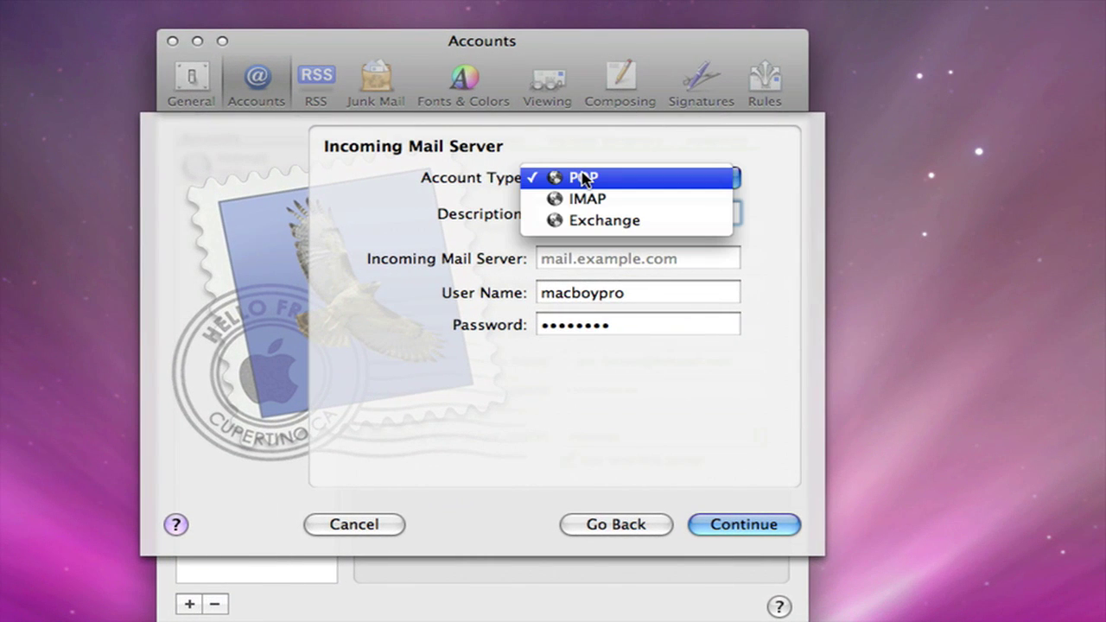
pyautogui.click(575, 177)
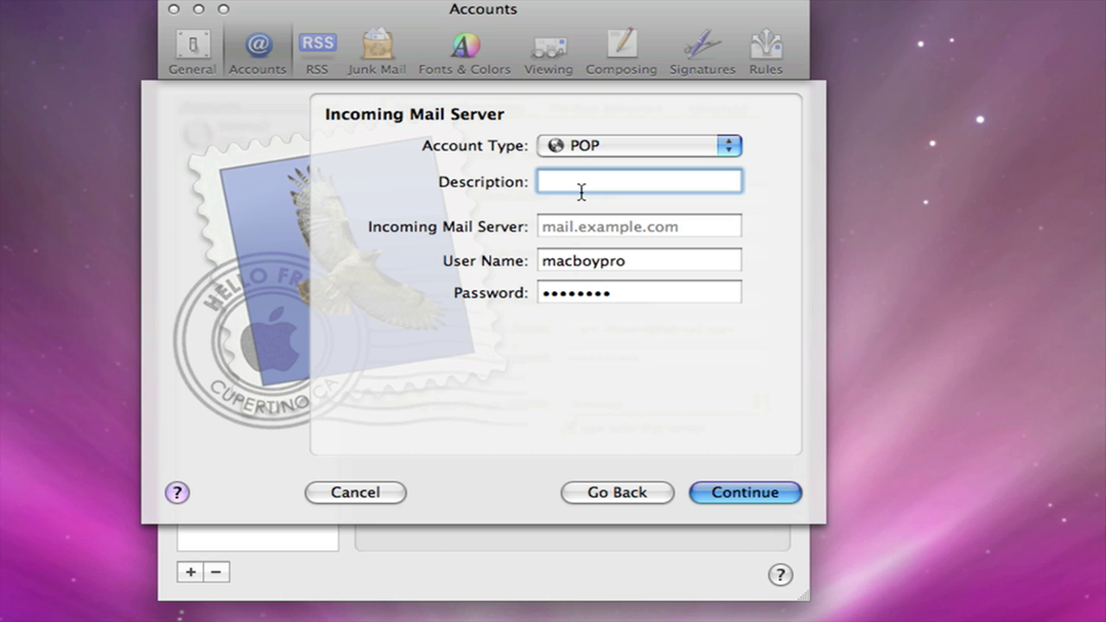
pyautogui.write('Live')
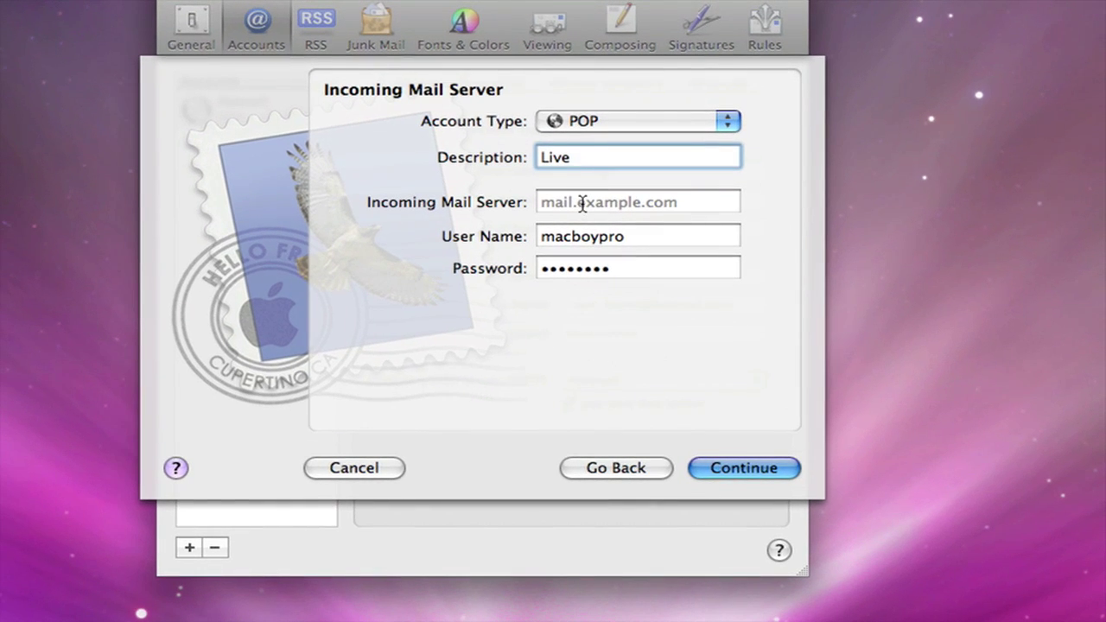
pyautogui.click(582, 203)
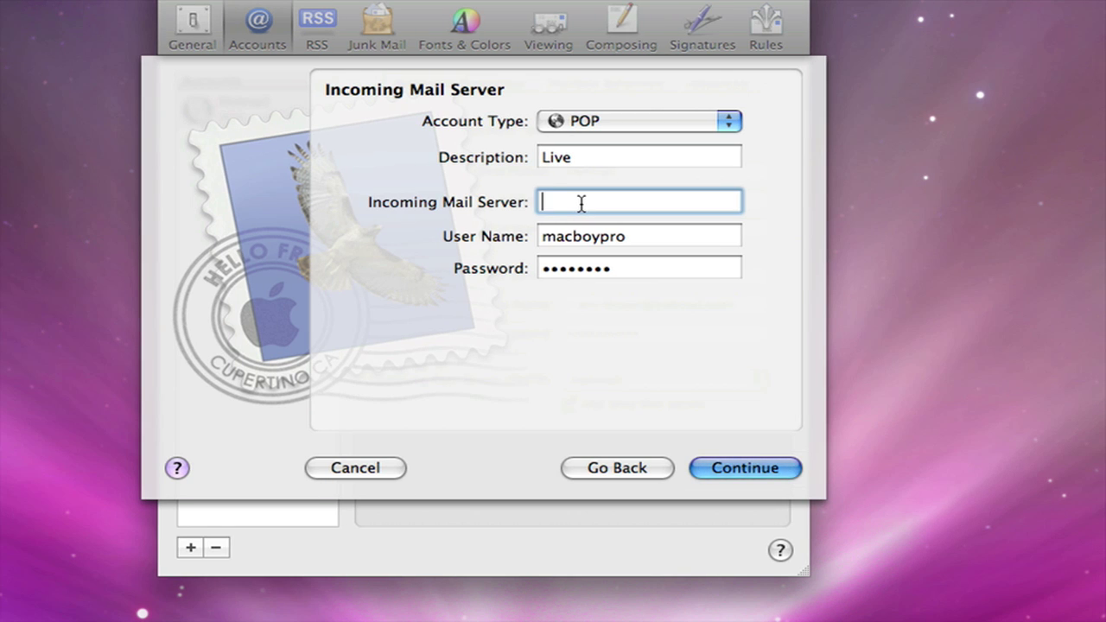
pyautogui.write('pop3.live.com')
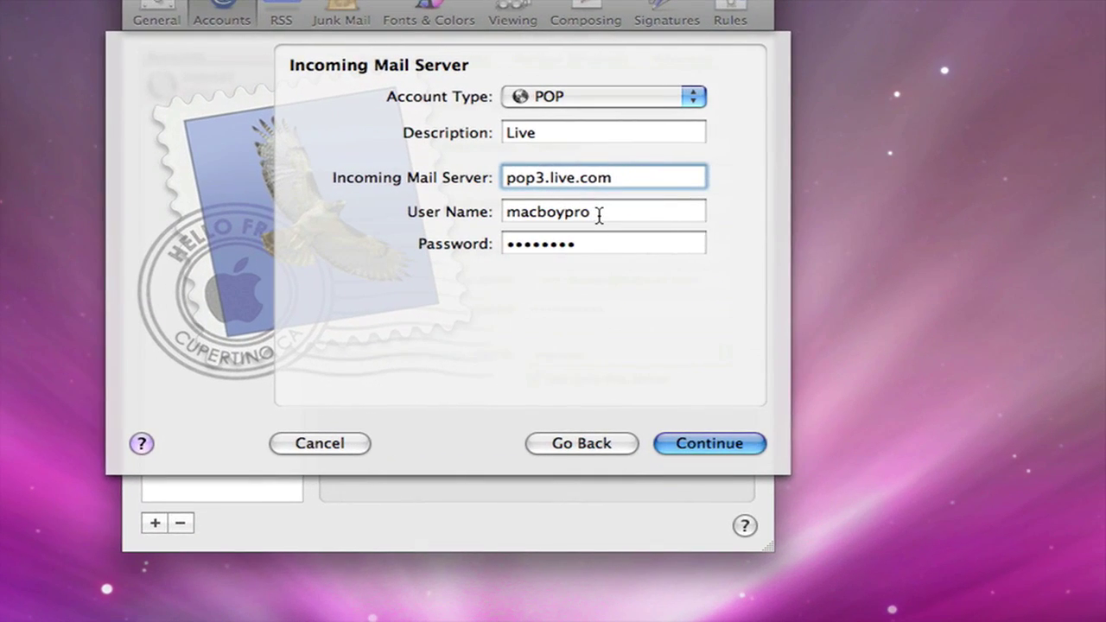
pyautogui.click(599, 213)
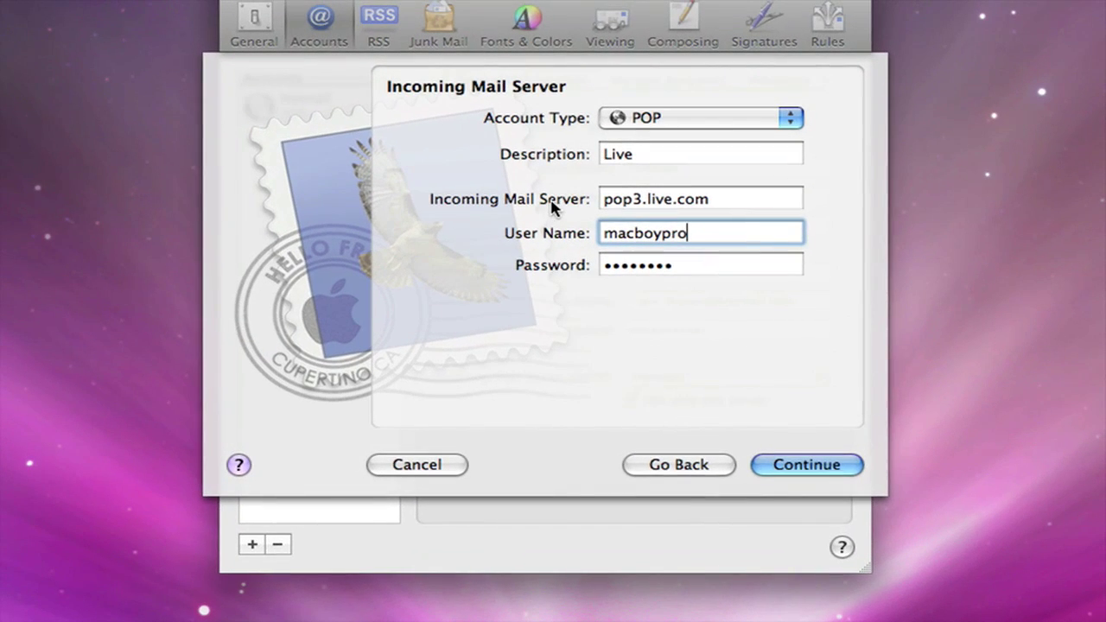
pyautogui.write('@')
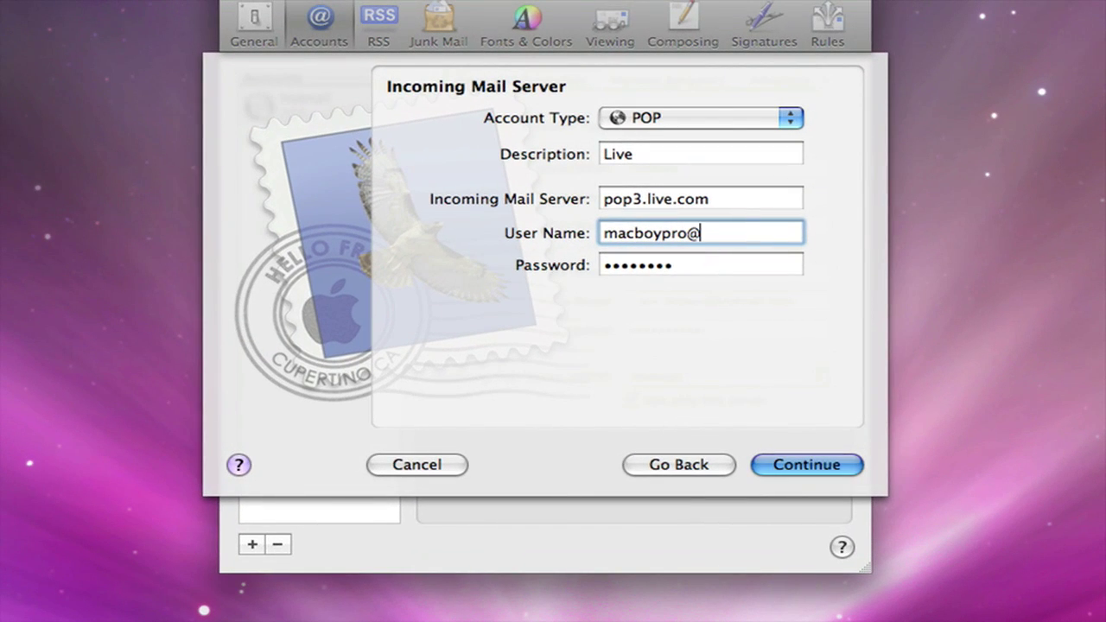
pyautogui.write('live.omc')
pyautogui.press('BackSpace')
pyautogui.press('BackSpace')
pyautogui.press('BackSpace')
pyautogui.write('com')
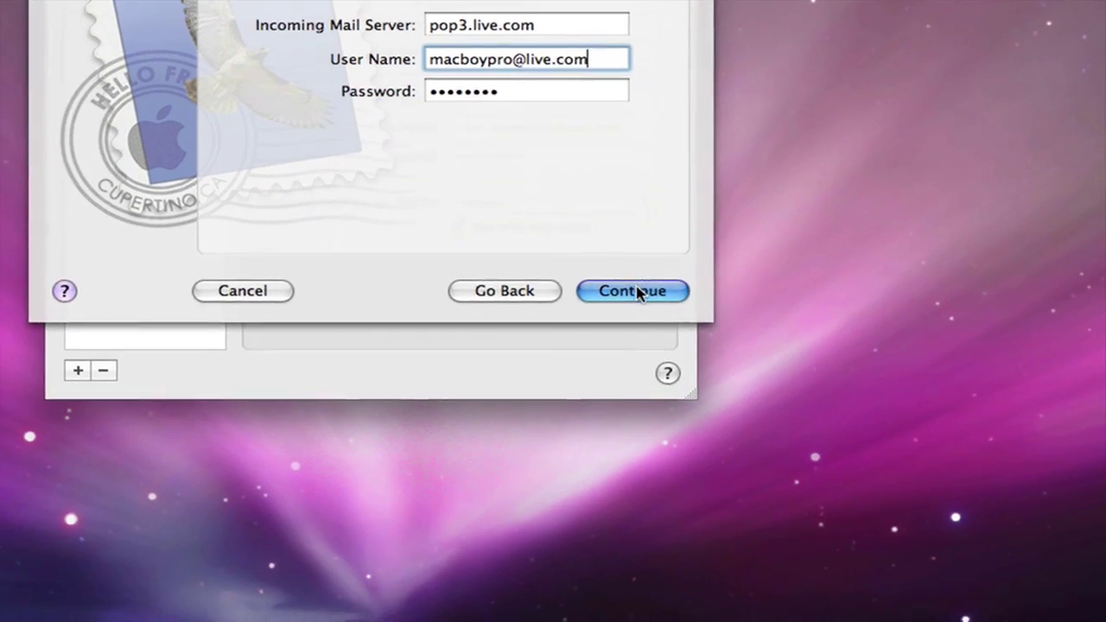
# Set the outgoing server to smtp.live.com with description 'Live' and Use Authentication ticked.
pyautogui.click(636, 292)
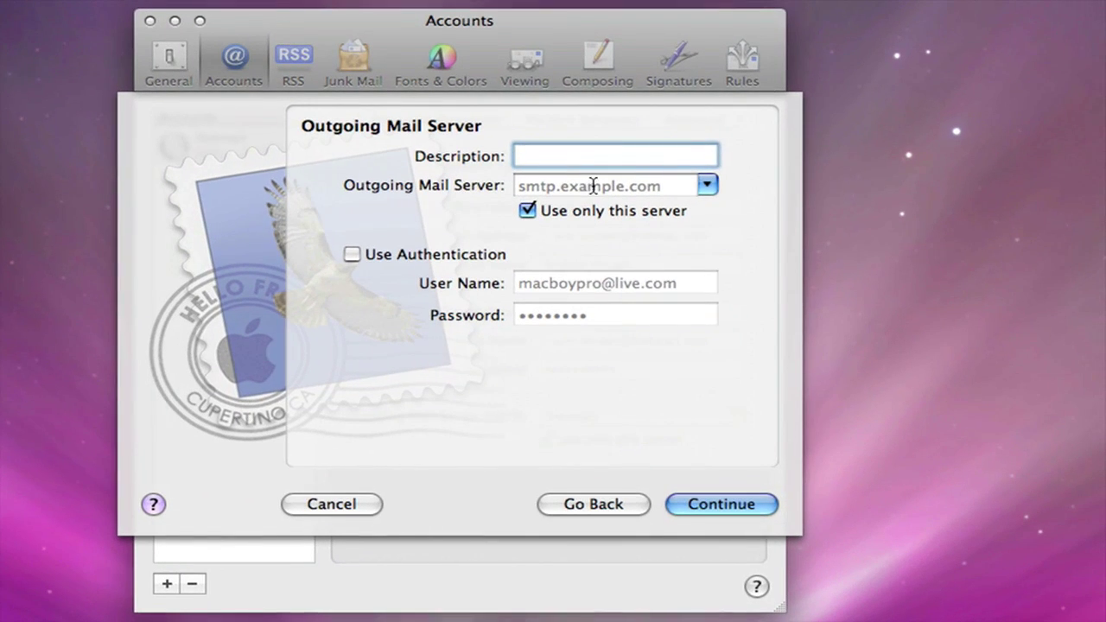
pyautogui.write('Live')
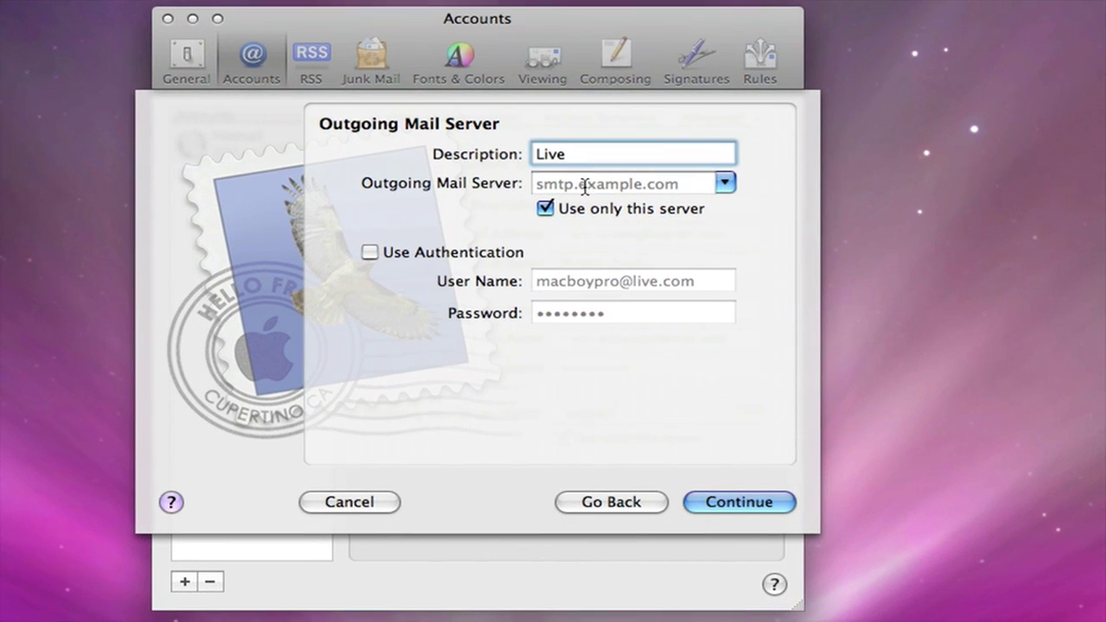
pyautogui.click(585, 186)
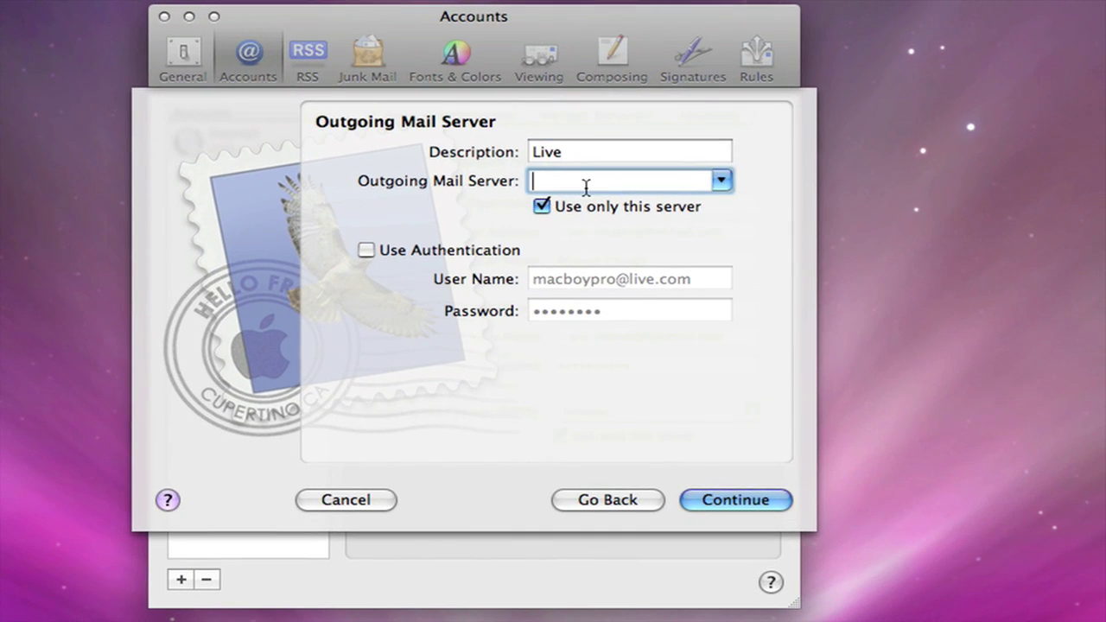
pyautogui.write('s')
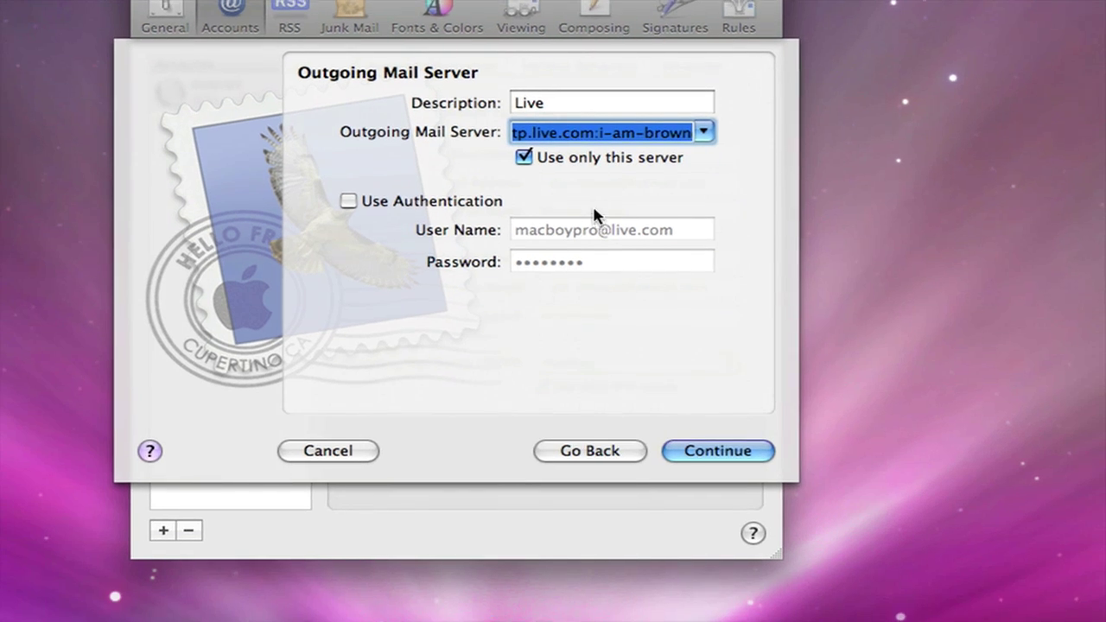
pyautogui.press('BackSpace')
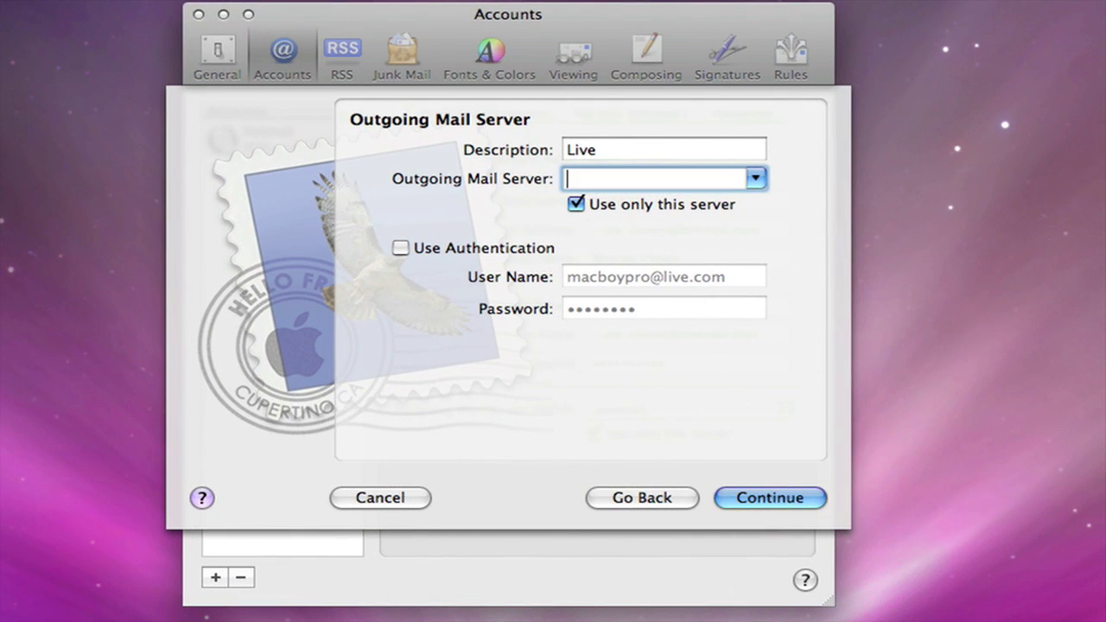
pyautogui.write('s')
pyautogui.press('Right')
pyautogui.press('Up')
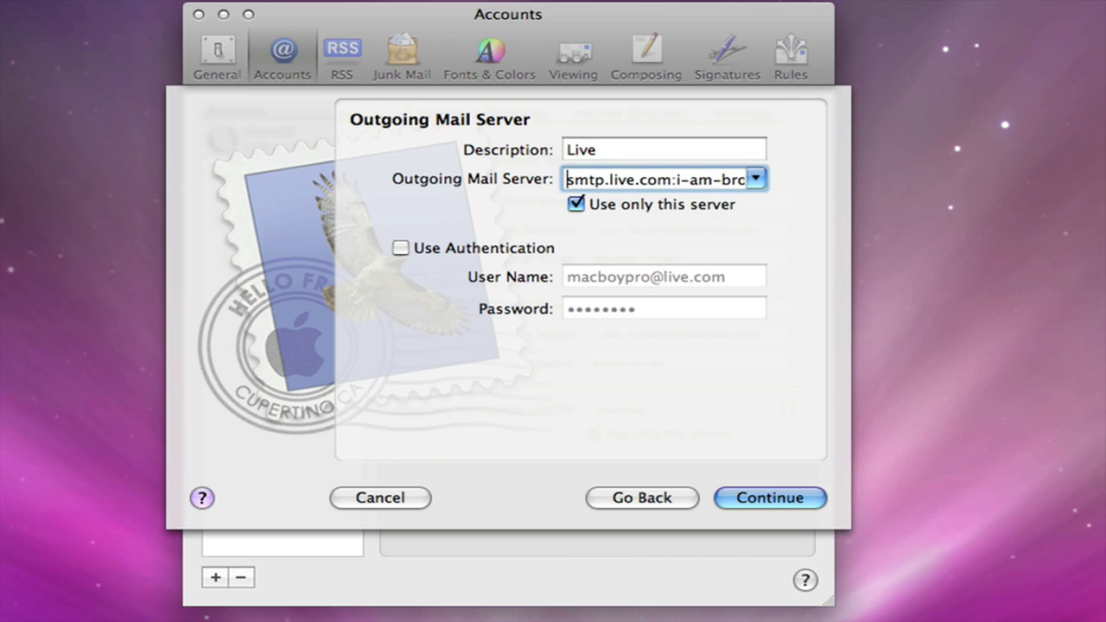
pyautogui.press('Right')
pyautogui.press('Right')
pyautogui.press('Right')
pyautogui.press('Right')
pyautogui.press('Right')
pyautogui.press('Right')
pyautogui.press('Right')
pyautogui.press('Right')
pyautogui.press('Right')
pyautogui.press('Right')
pyautogui.press('Right')
pyautogui.press('Right')
pyautogui.press('Right')
pyautogui.press('Delete')
pyautogui.press('Delete')
pyautogui.press('Delete')
pyautogui.press('Delete')
pyautogui.press('Delete')
pyautogui.press('Delete')
pyautogui.press('Delete')
pyautogui.press('Delete')
pyautogui.press('Delete')
pyautogui.press('Delete')
pyautogui.press('Delete')
pyautogui.press('Delete')
pyautogui.press('Delete')
pyautogui.press('Delete')
pyautogui.press('Delete')
pyautogui.press('Delete')
pyautogui.press('Delete')
pyautogui.press('Delete')
pyautogui.press('Delete')
pyautogui.press('Delete')
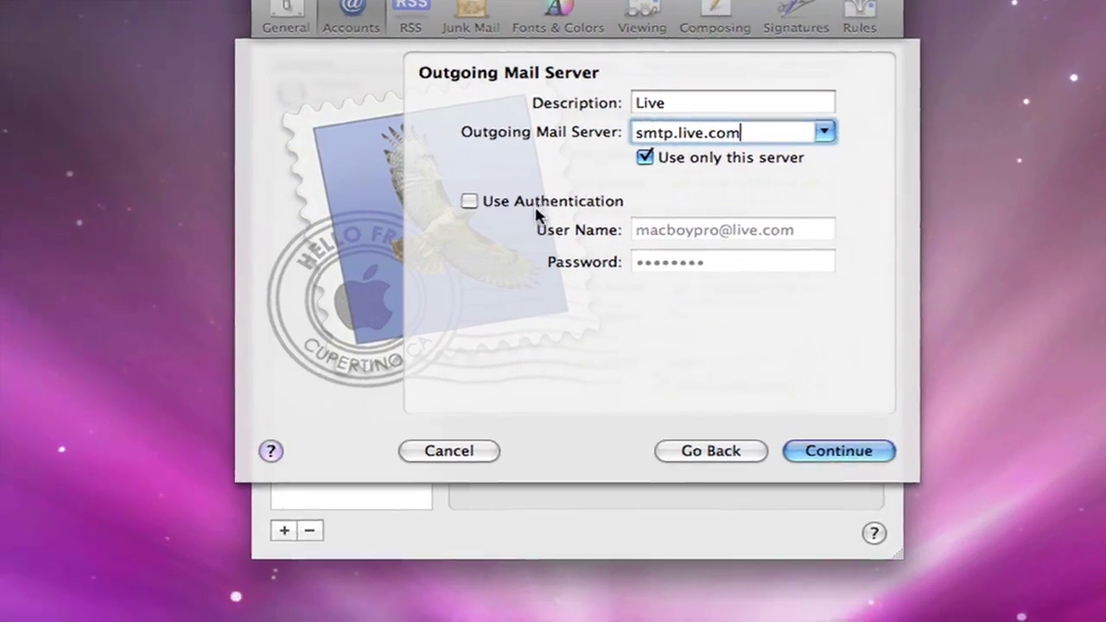
pyautogui.click(531, 212)
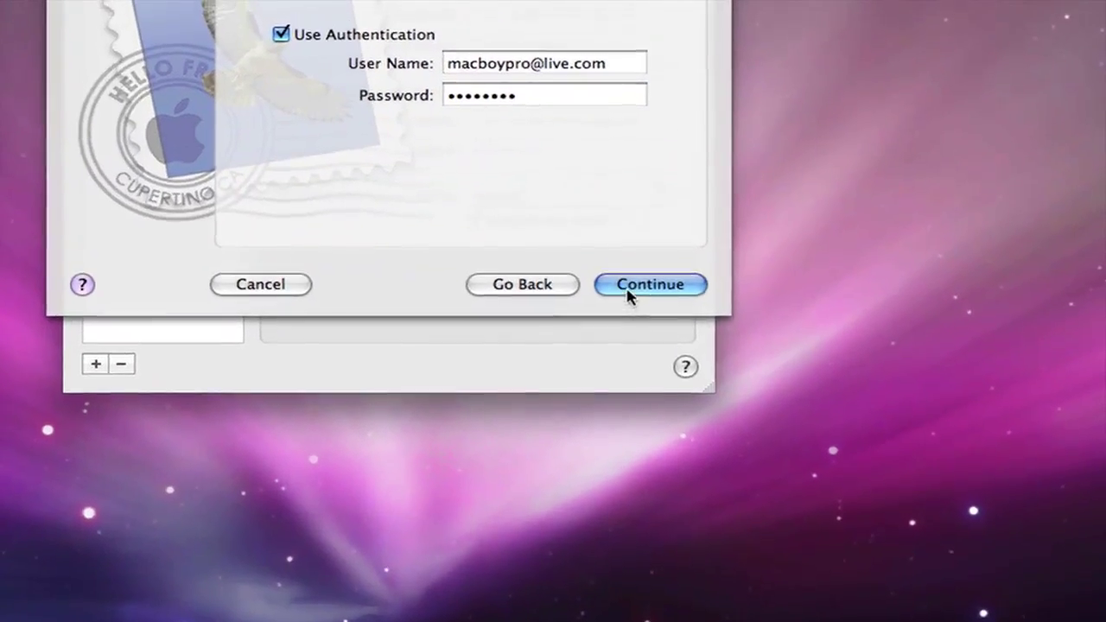
# Confirm the account summary and create the Live POP account.
pyautogui.click(704, 436)
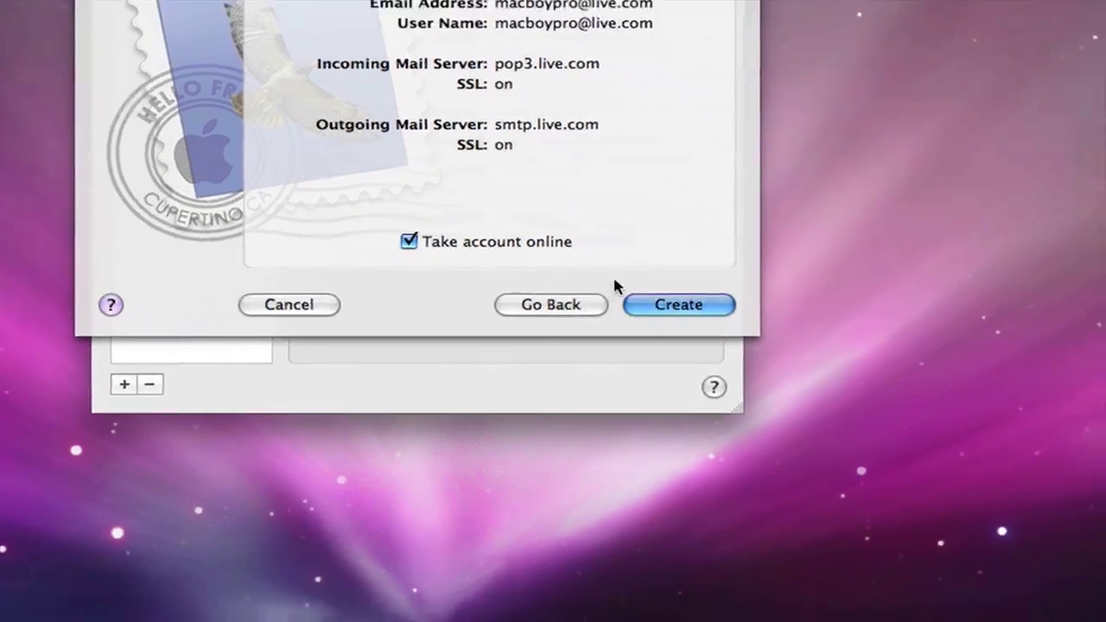
pyautogui.click(625, 293)
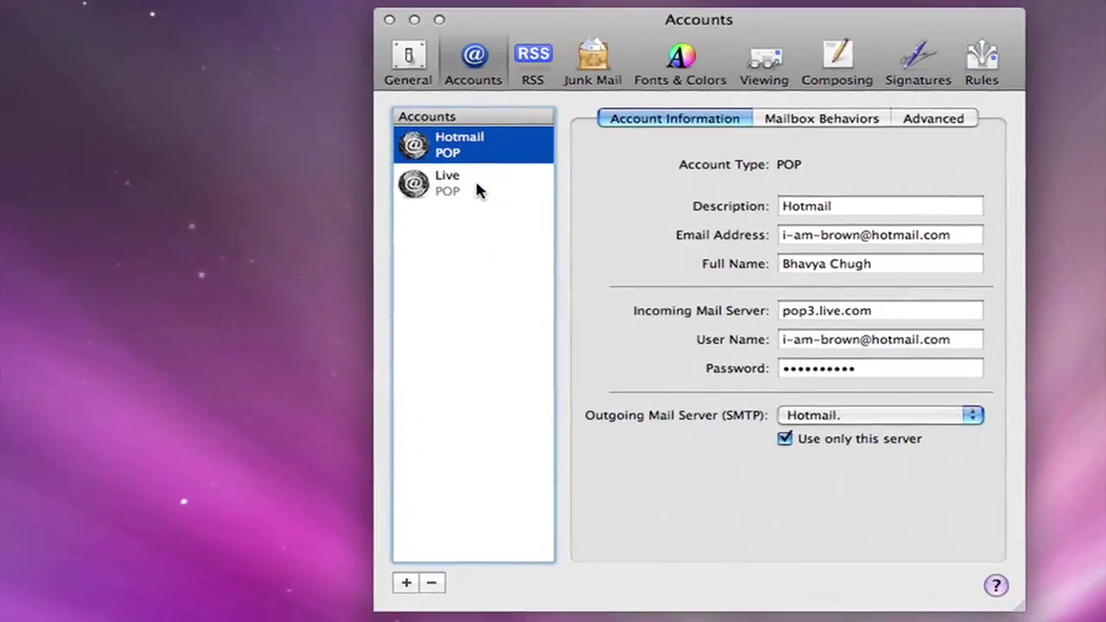
# Open the Live inbox under the expanded Inbox and fetch its 4 messages with Get Mail.
pyautogui.click(475, 186)
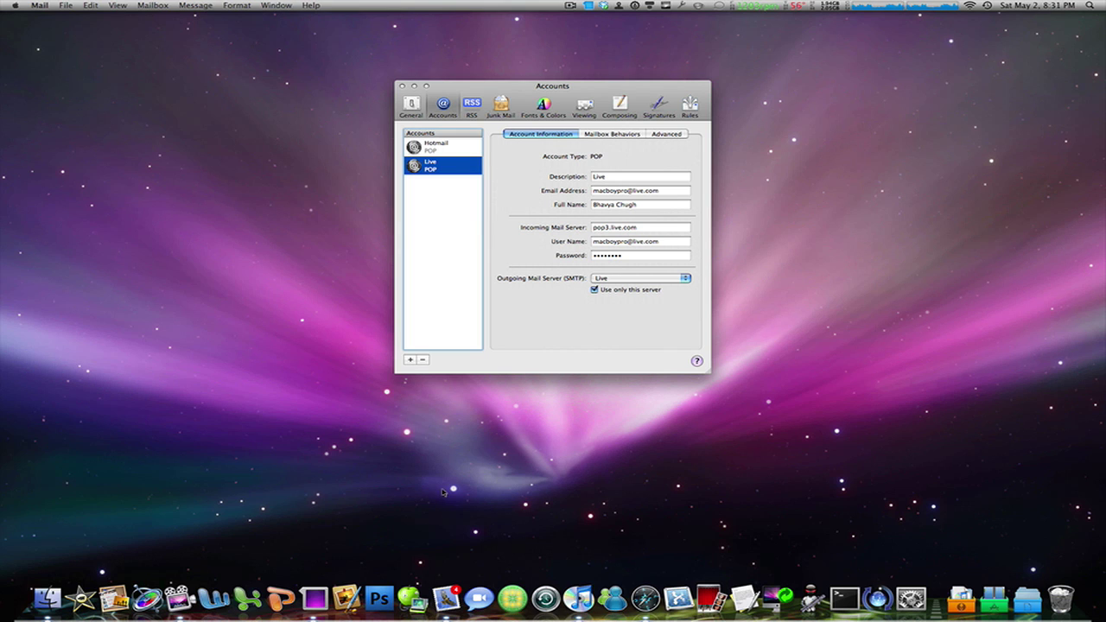
pyautogui.click(445, 594)
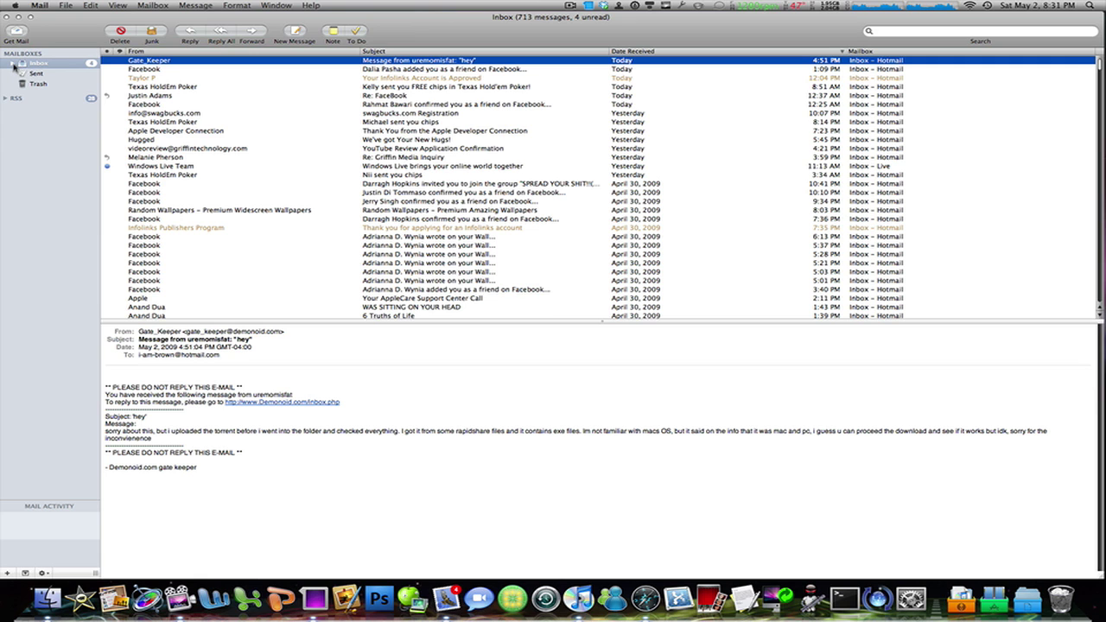
pyautogui.click(12, 63)
pyautogui.click(36, 84)
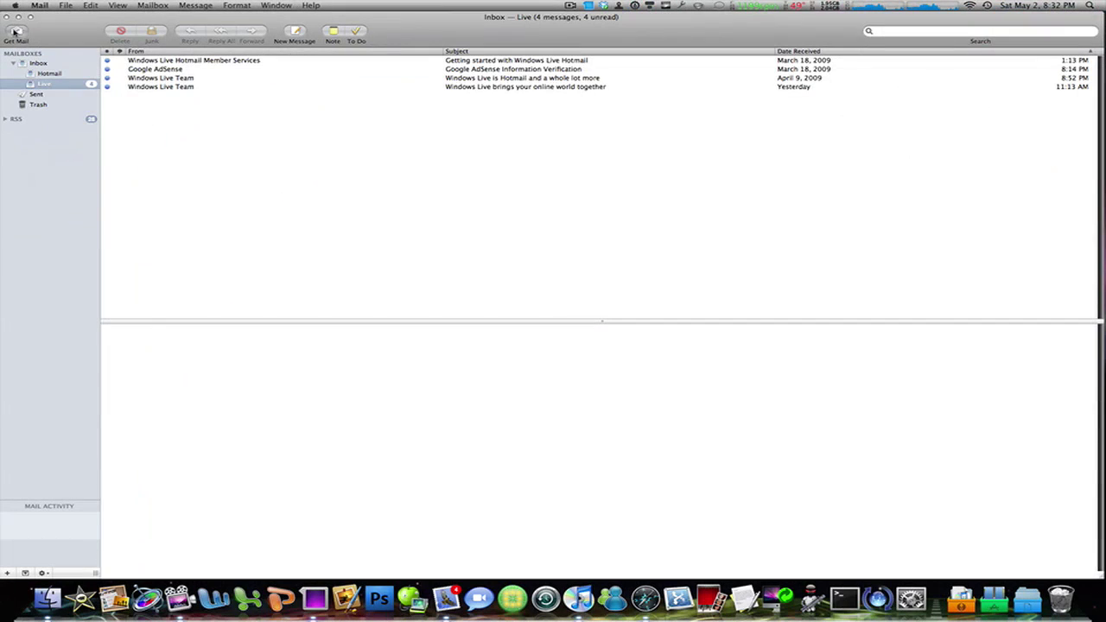
pyautogui.click(15, 32)
# Quit Mail with Command-Q.
pyautogui.press('super+q')
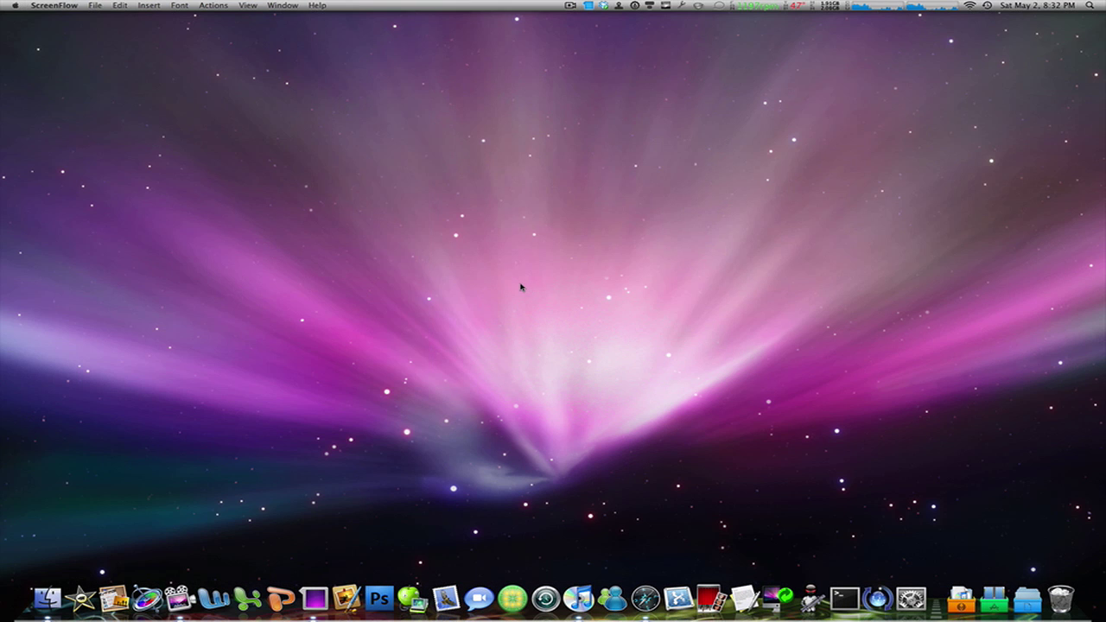